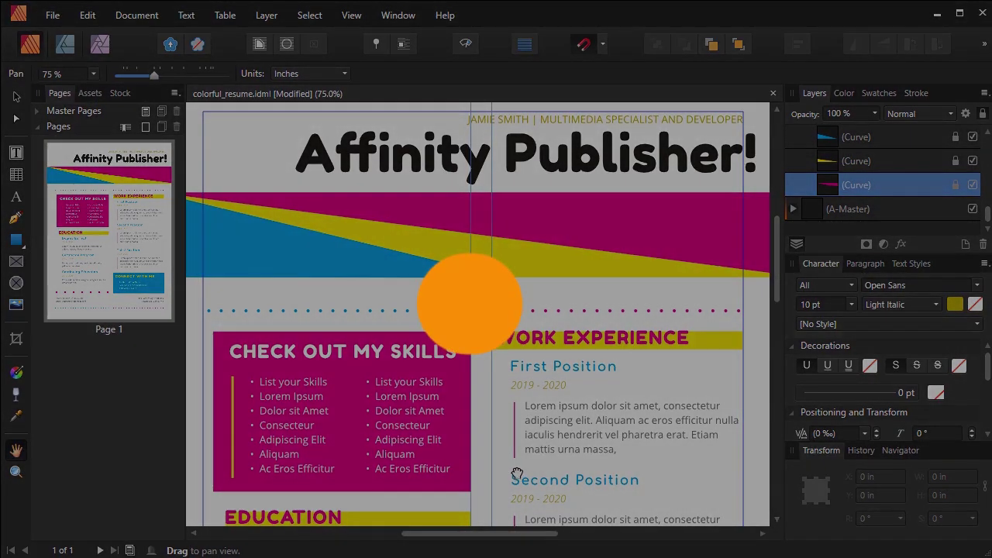
Pan over the resume's education and work sections, then back to the header title.
{"action": "left_click_drag", "start_coordinate": [516, 470], "coordinate": [518, 338]}
{"action": "scroll", "coordinate": [616, 461], "scroll_direction": "down", "scroll_amount": 5}
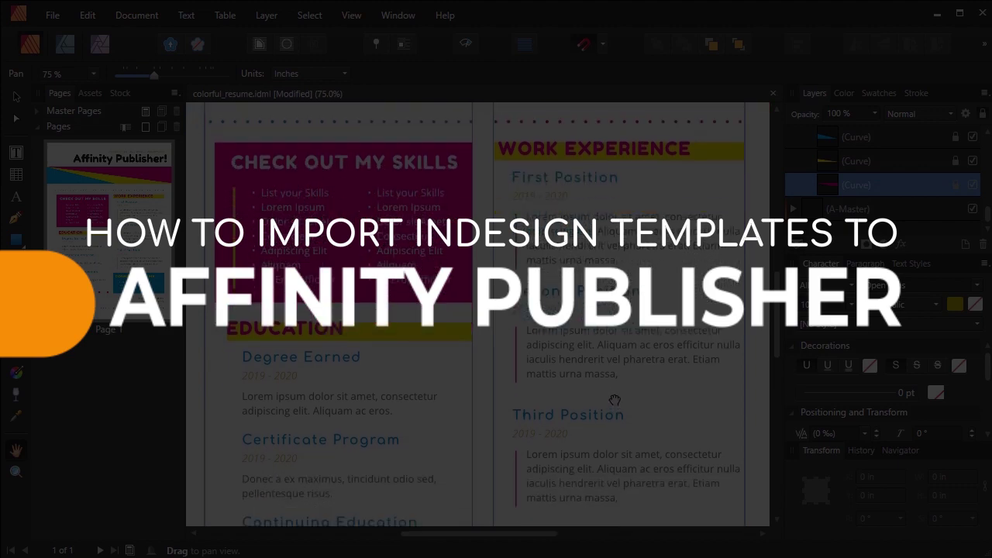
{"action": "mouse_move", "coordinate": [630, 450]}
{"action": "left_mouse_down"}
{"action": "mouse_move", "coordinate": [630, 354]}
{"action": "mouse_move", "coordinate": [634, 467]}
{"action": "left_mouse_up"}
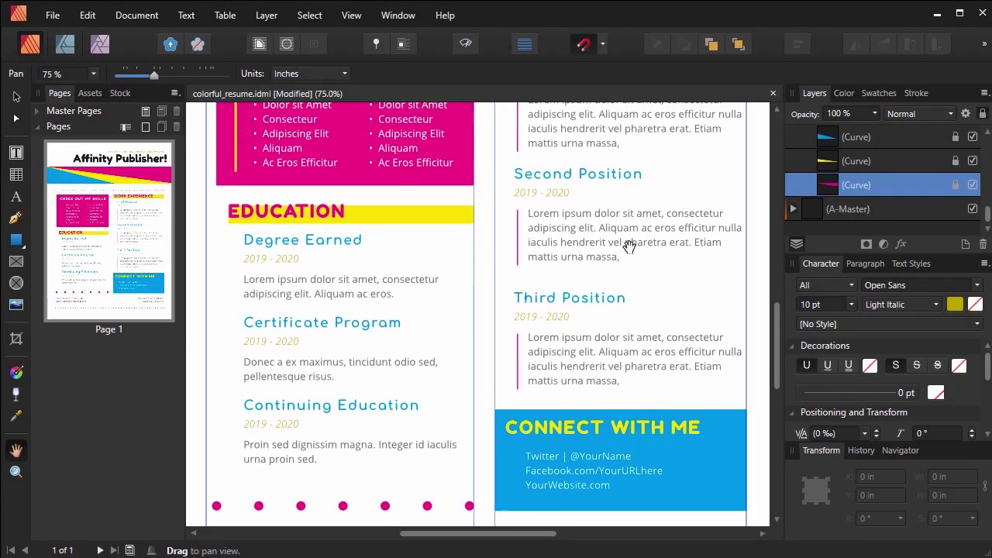
{"action": "left_click_drag", "start_coordinate": [614, 183], "coordinate": [608, 447]}
{"action": "left_click_drag", "start_coordinate": [598, 224], "coordinate": [593, 301]}
Select the pink band's Curve layer and change its fill from pink to teal.
{"action": "left_click", "coordinate": [16, 98]}
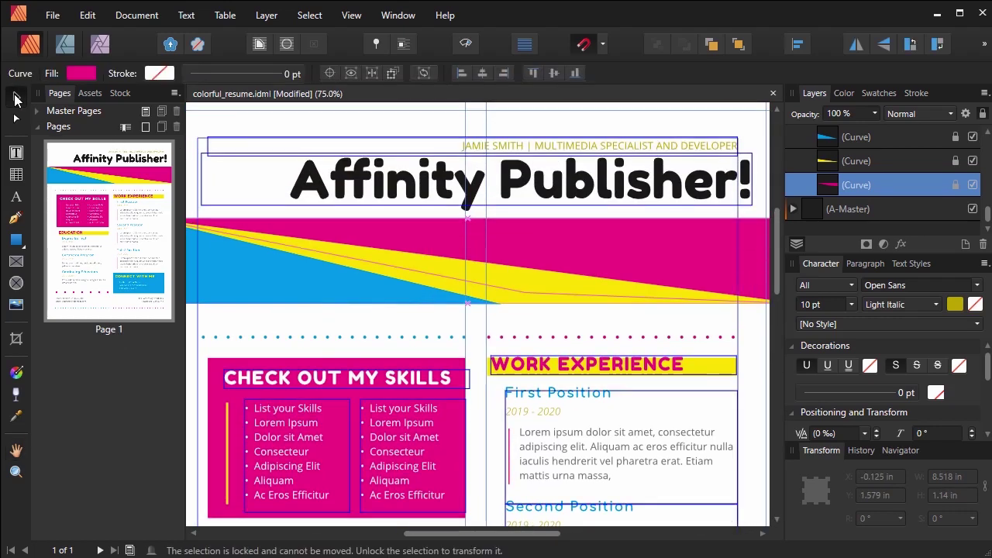
{"action": "double_click", "coordinate": [856, 185]}
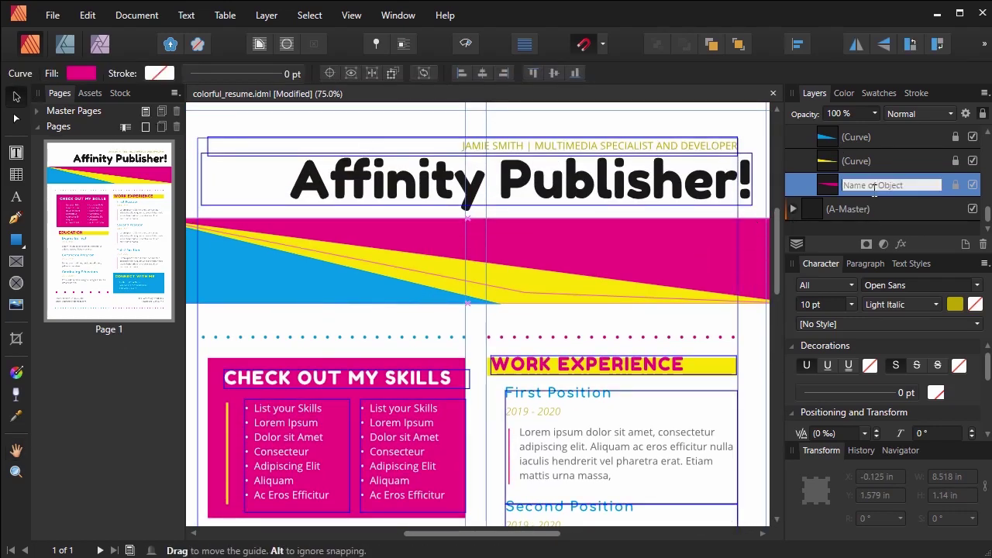
{"action": "left_click", "coordinate": [80, 76]}
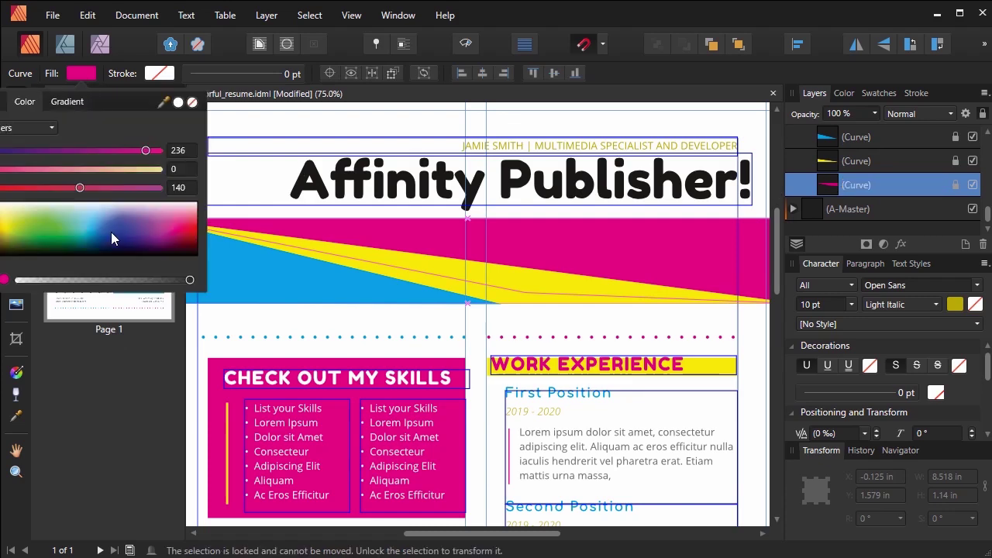
{"action": "left_click_drag", "start_coordinate": [110, 232], "coordinate": [76, 235]}
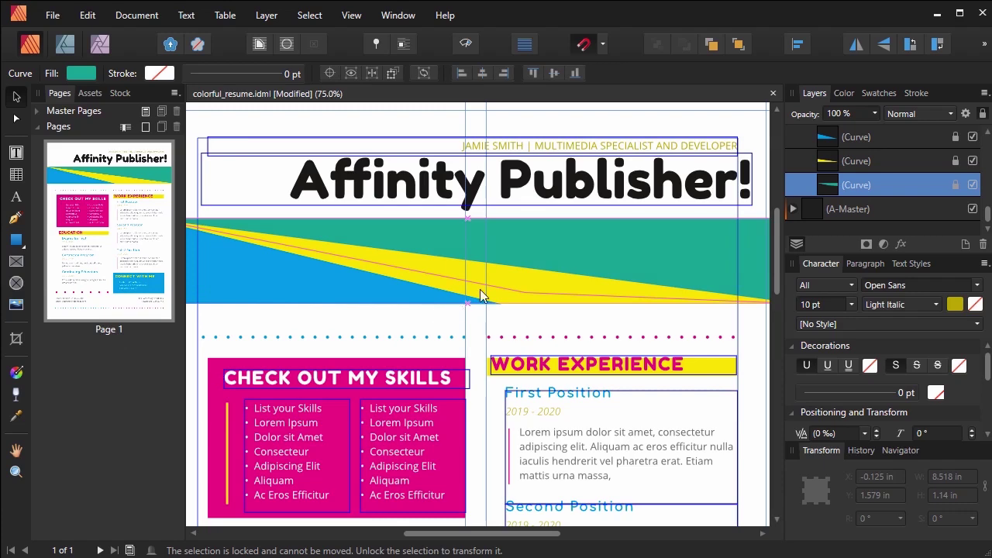
{"action": "left_click", "coordinate": [544, 284]}
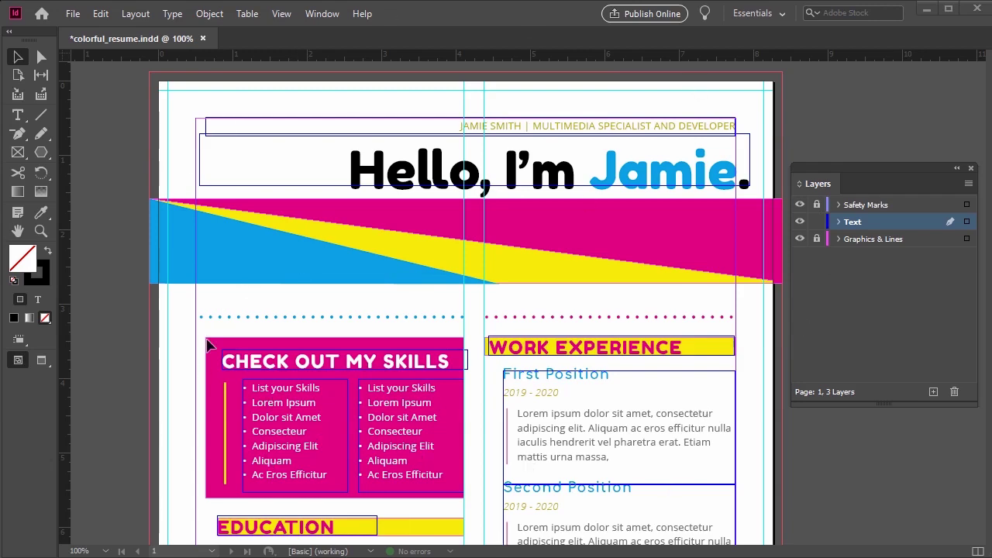
Export the document as colorful_resume in InDesign Markup (IDML) format.
{"action": "left_click", "coordinate": [72, 13]}
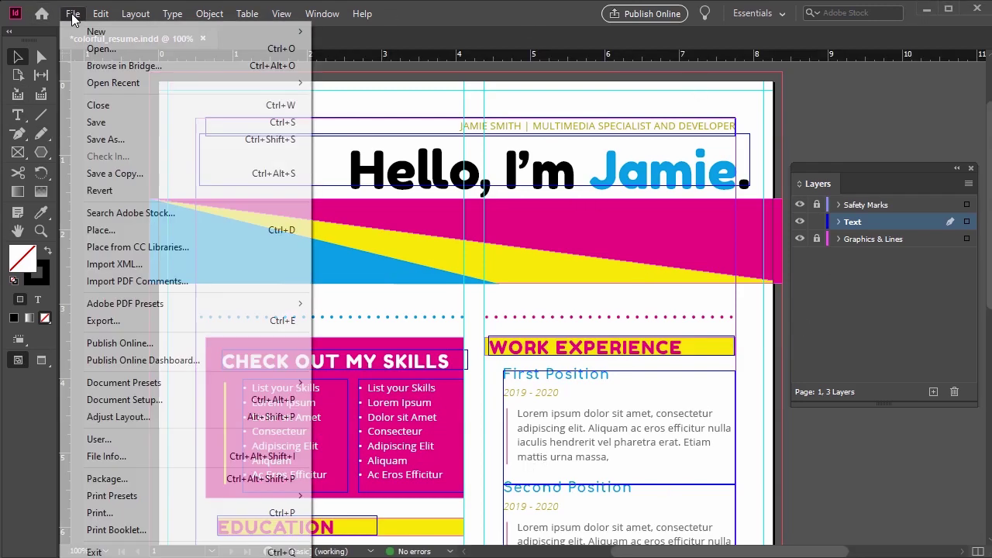
{"action": "left_click", "coordinate": [144, 321]}
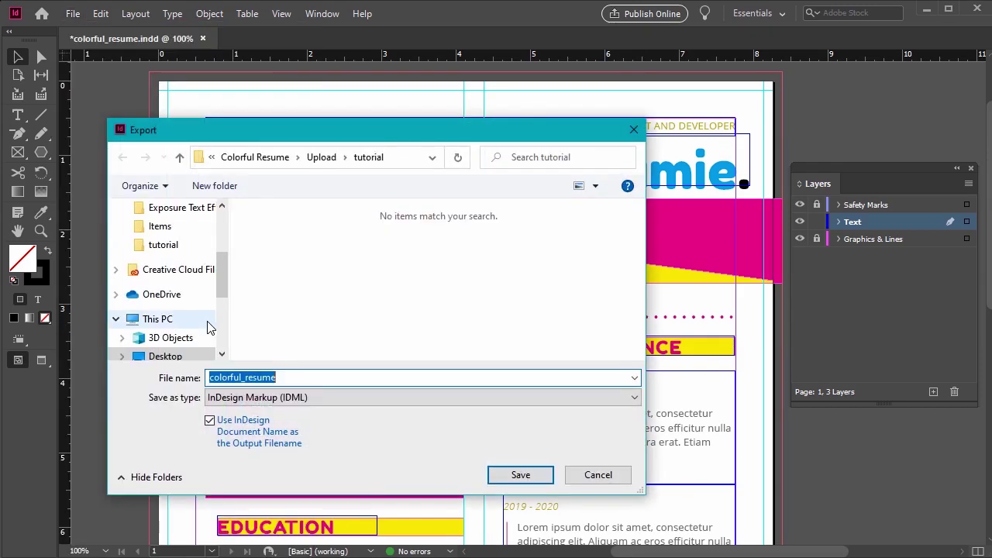
{"action": "key", "text": "End"}
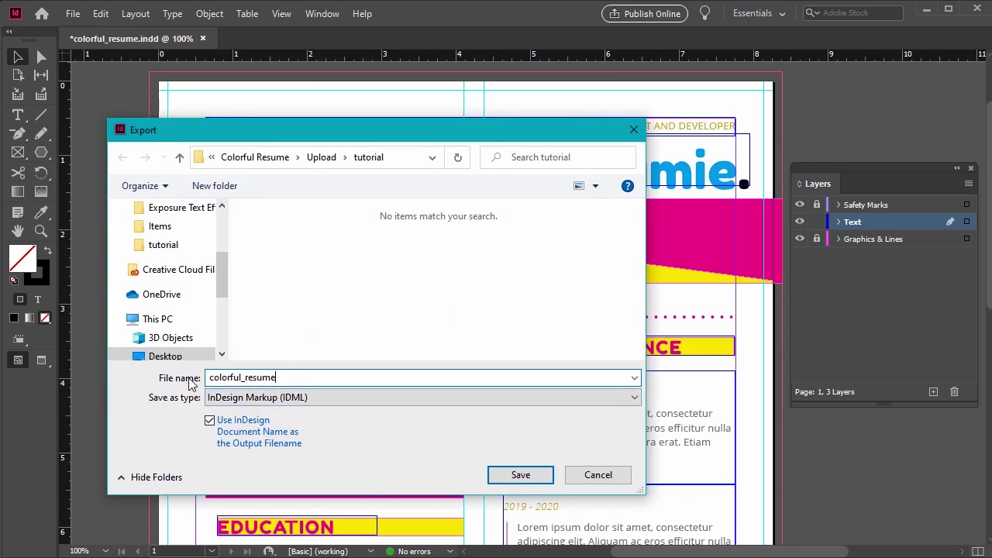
{"action": "left_click", "coordinate": [310, 397]}
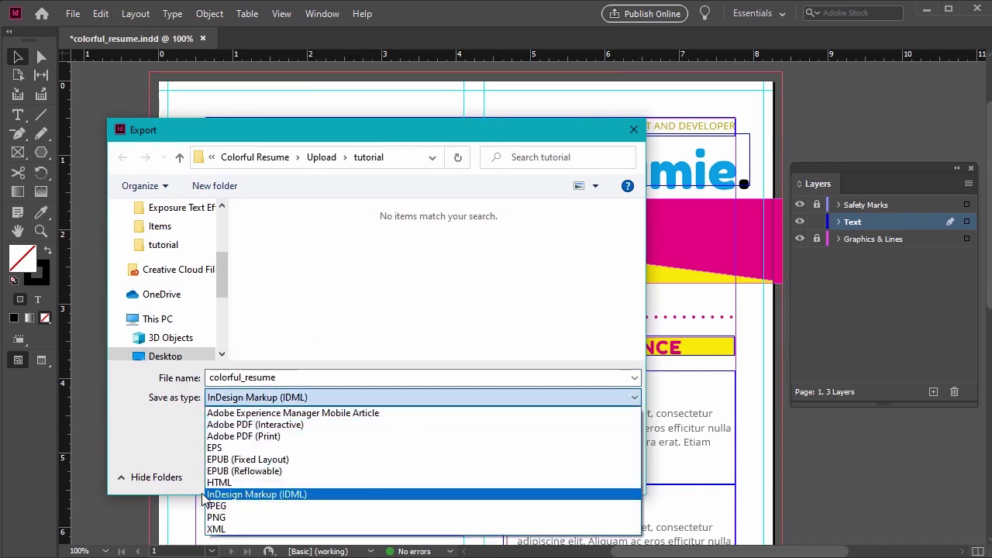
{"action": "left_click", "coordinate": [294, 495]}
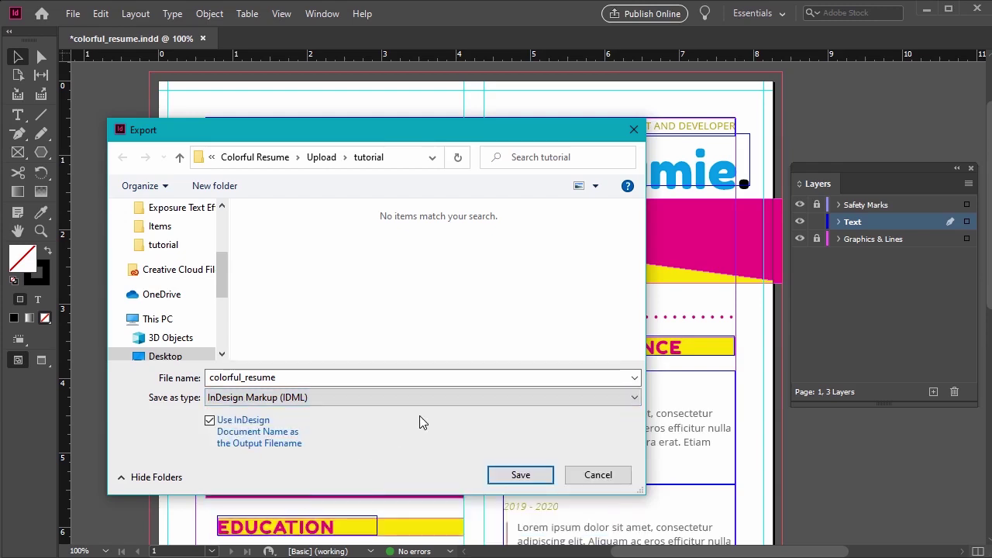
{"action": "left_click", "coordinate": [520, 475]}
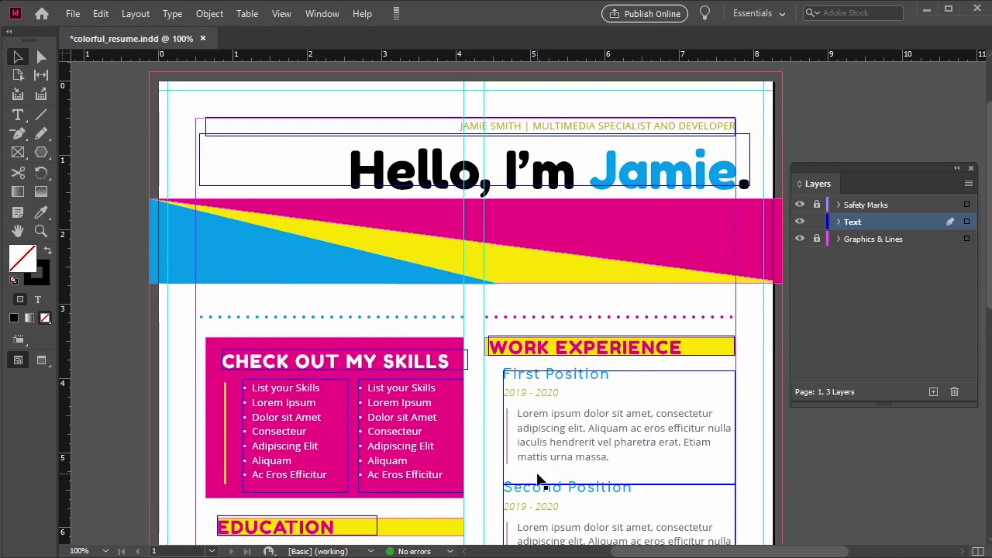
Start Save a Copy and remove ' copy' so the name reads colorful_resume.
{"action": "left_click", "coordinate": [72, 13]}
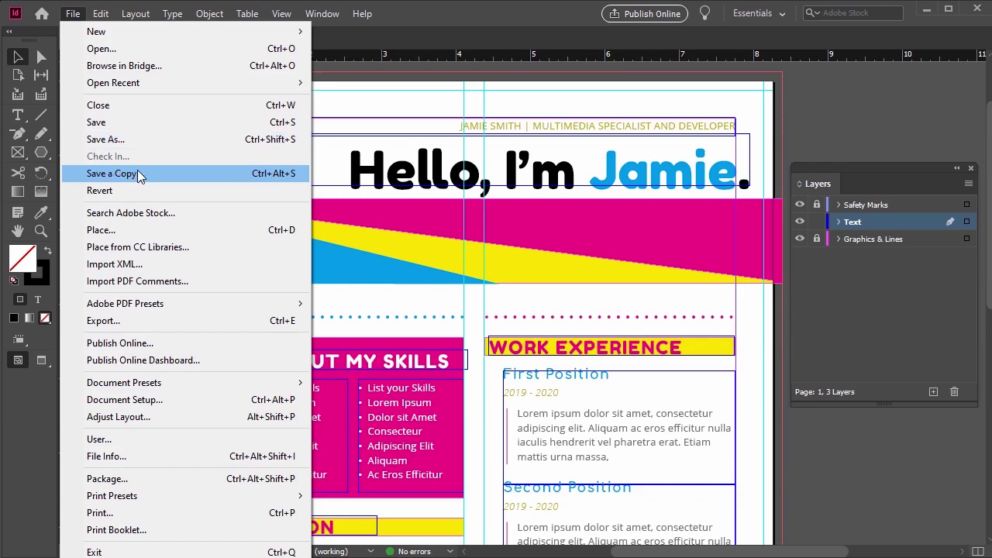
{"action": "left_click", "coordinate": [138, 172]}
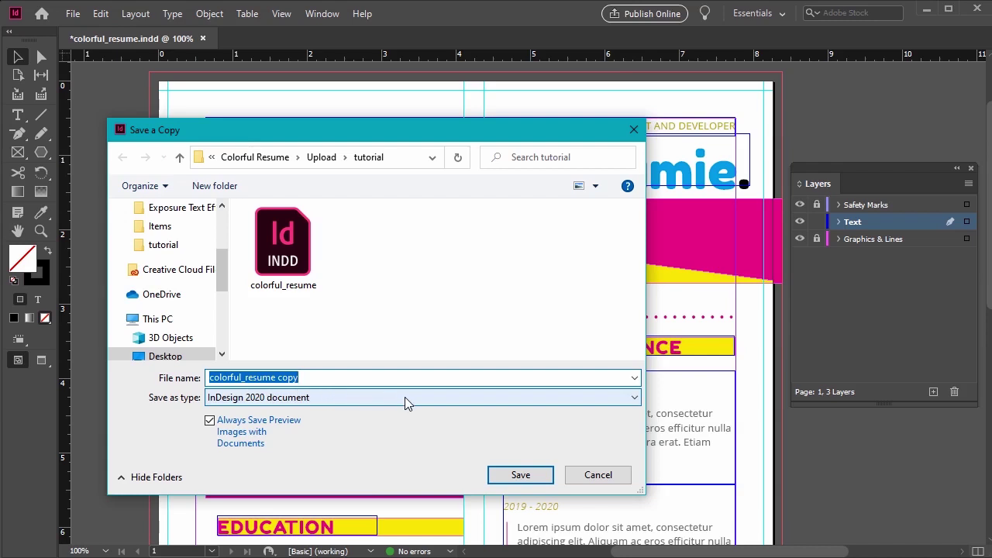
{"action": "left_click", "coordinate": [315, 376]}
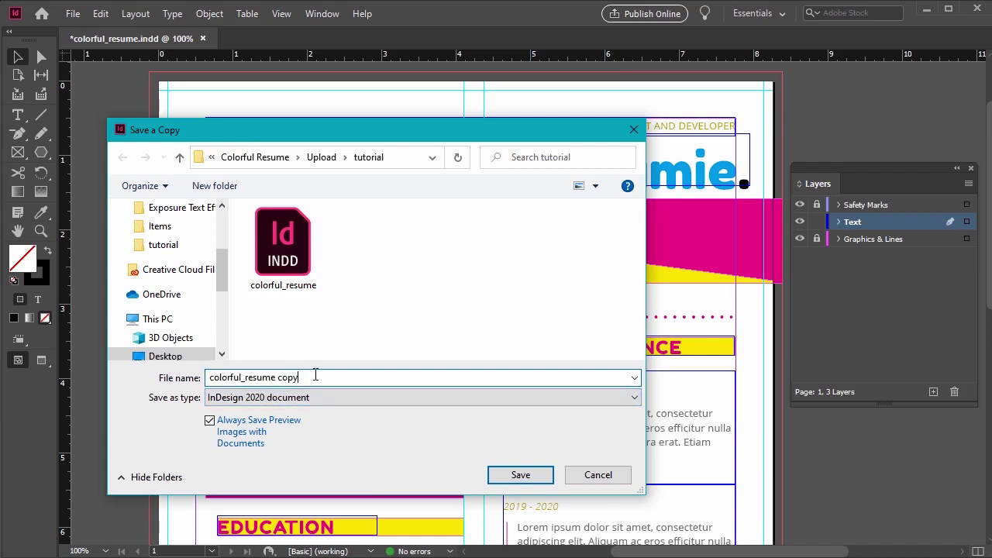
{"action": "key", "text": "BackSpace"}
Set the copy's format to InDesign CS4 or later (IDML).
{"action": "left_click", "coordinate": [316, 473]}
{"action": "left_click", "coordinate": [337, 397]}
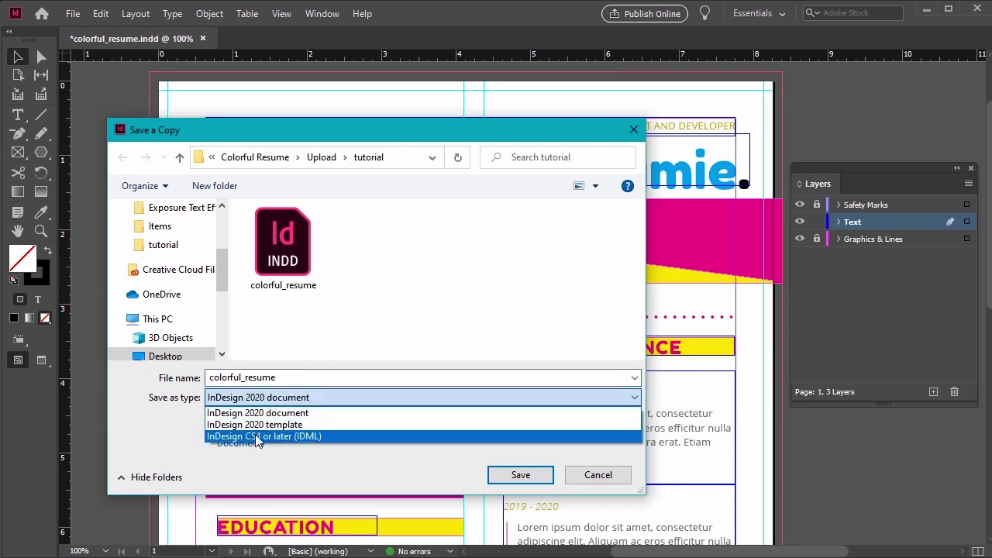
{"action": "left_click", "coordinate": [322, 438]}
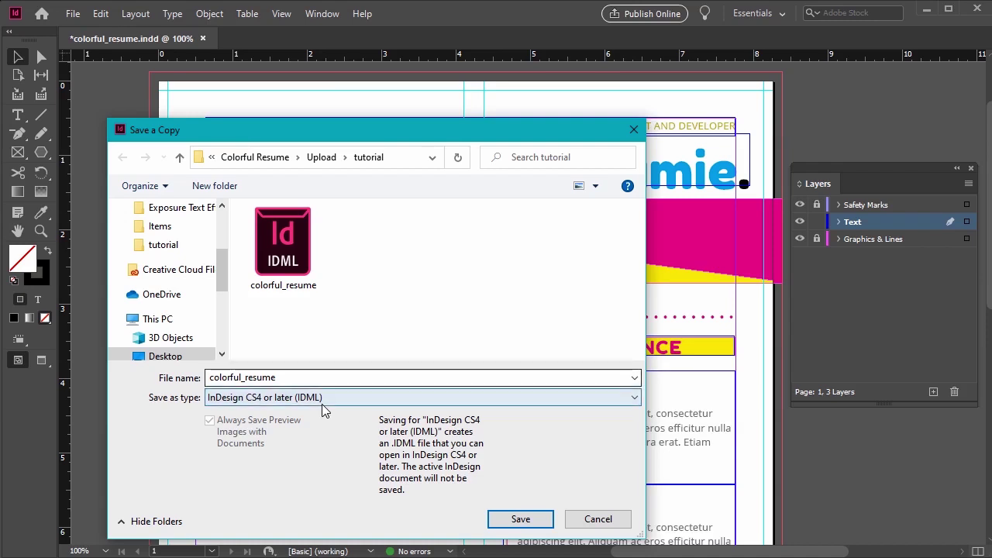
{"action": "left_click", "coordinate": [323, 398]}
{"action": "left_click", "coordinate": [316, 413]}
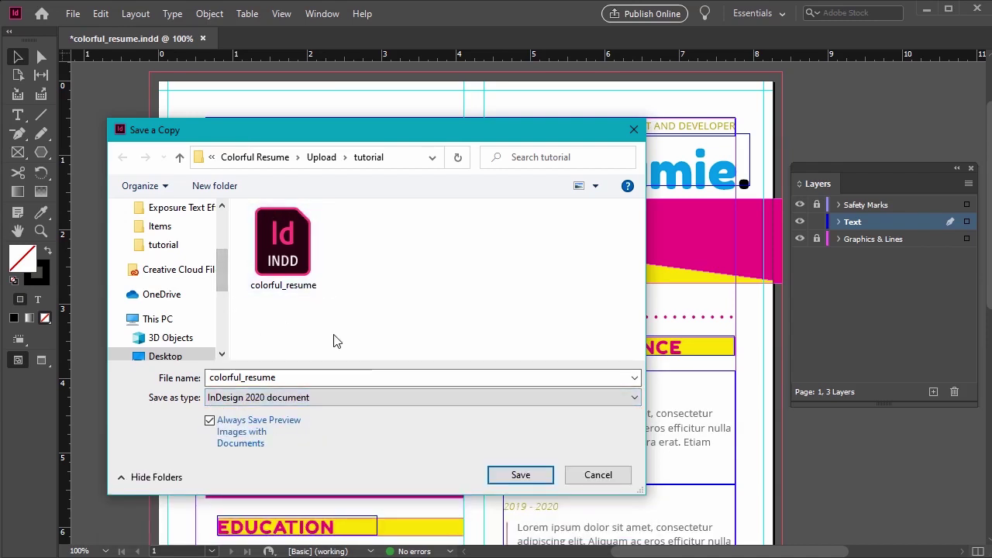
{"action": "left_click", "coordinate": [401, 397]}
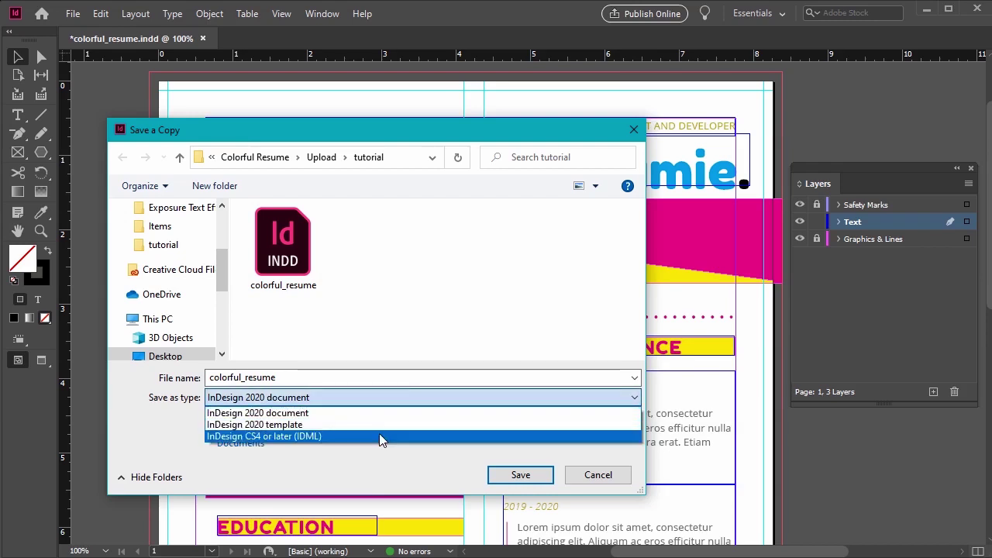
{"action": "left_click", "coordinate": [381, 438]}
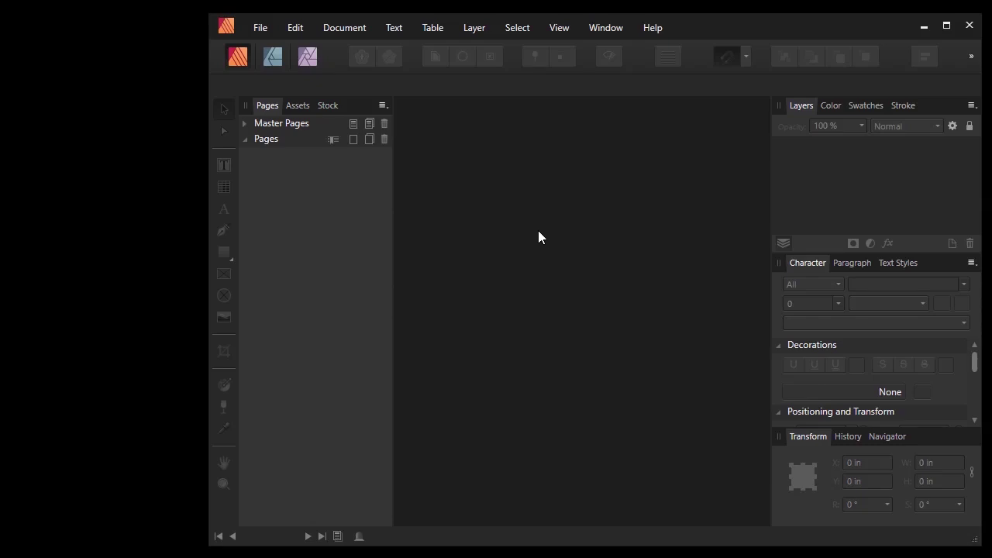
Open colorful_resume.idml through the File > Open dialog.
{"action": "left_click", "coordinate": [261, 28]}
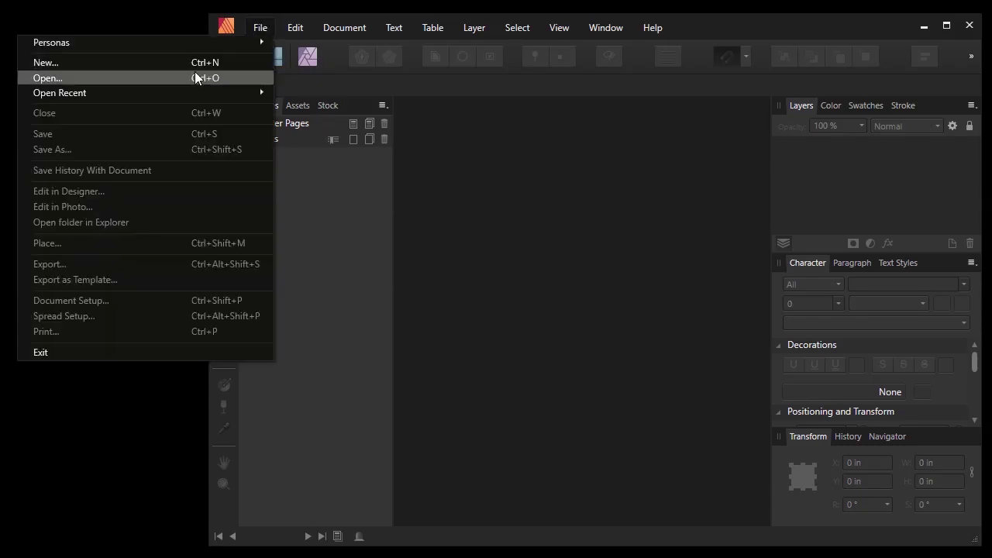
{"action": "left_click", "coordinate": [125, 78]}
{"action": "left_click", "coordinate": [357, 202]}
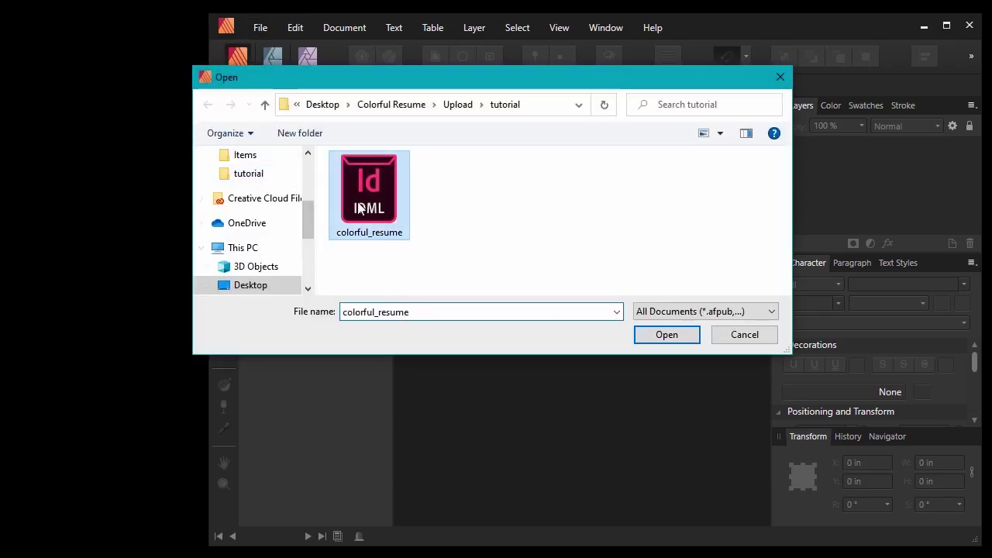
{"action": "left_click", "coordinate": [676, 341]}
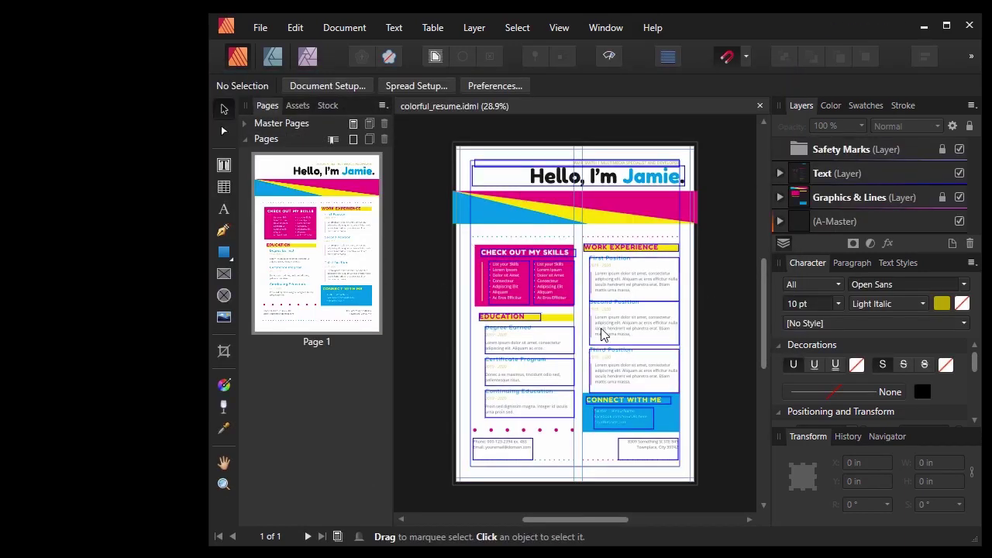
Zoom to 50%, pan to the 'Hello, I'm Jamie.' header, and select Page 1.
{"action": "scroll", "coordinate": [600, 320], "scroll_direction": "up", "scroll_amount": 3}
{"action": "key", "text": "h"}
{"action": "left_click_drag", "start_coordinate": [612, 224], "coordinate": [573, 338]}
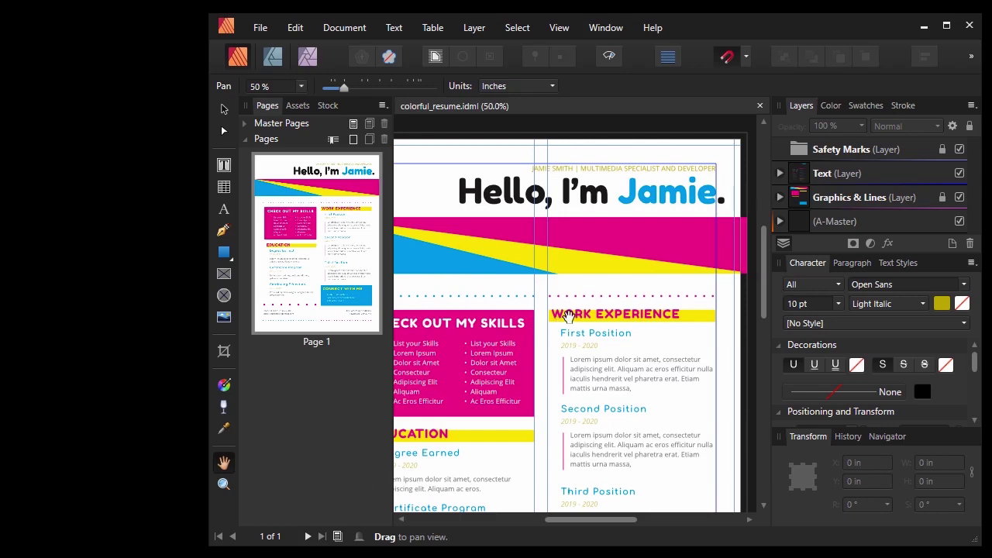
{"action": "left_click", "coordinate": [223, 110]}
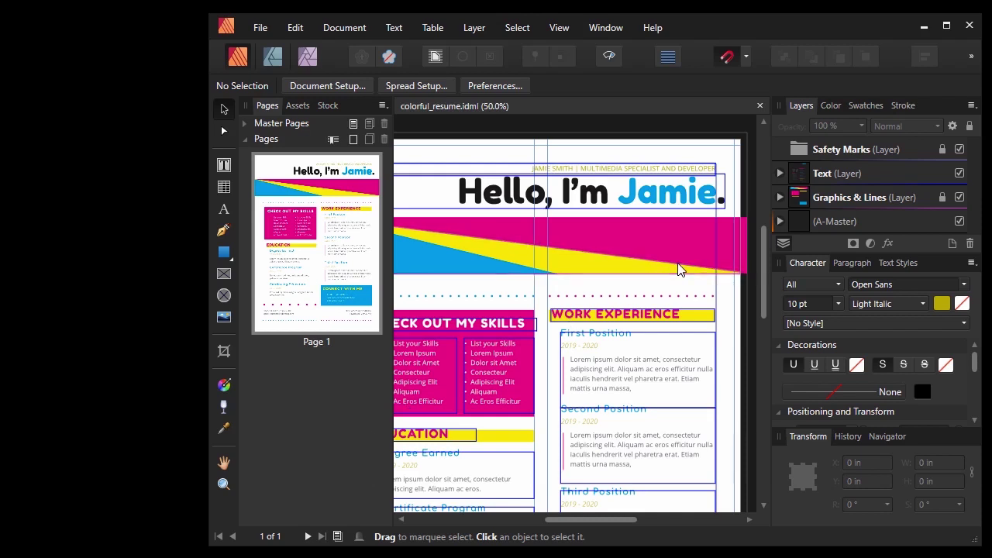
{"action": "left_click", "coordinate": [334, 187]}
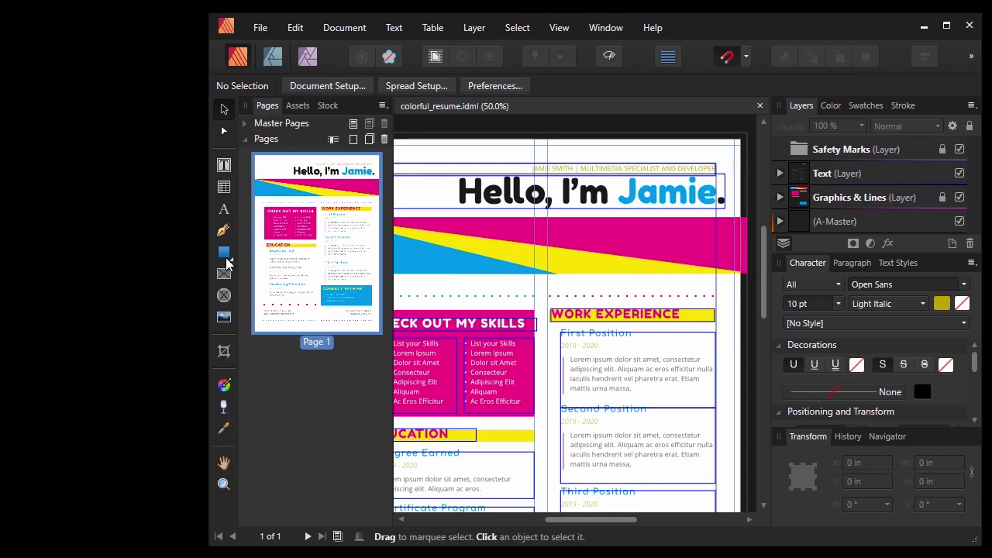
{"action": "left_click", "coordinate": [558, 27]}
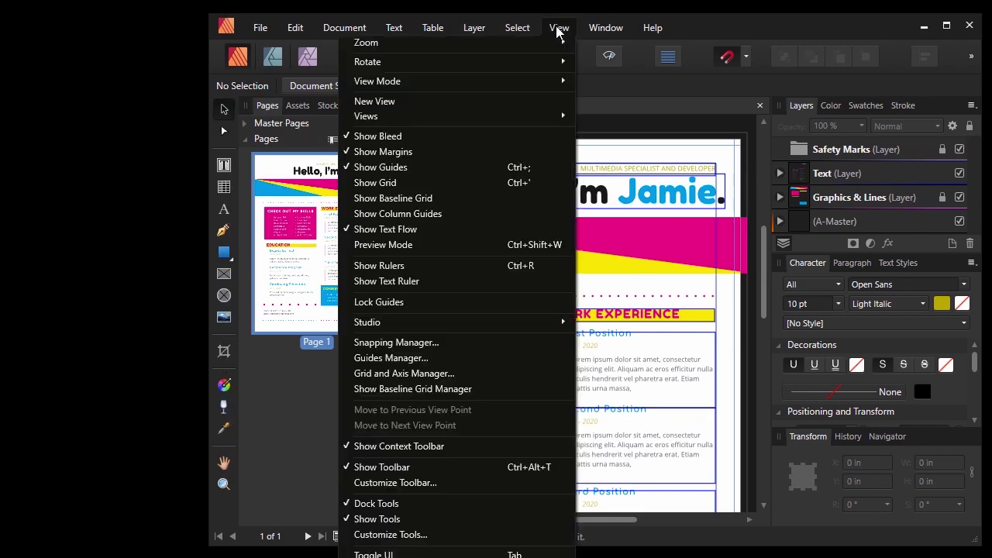
{"action": "mouse_move", "coordinate": [451, 323]}
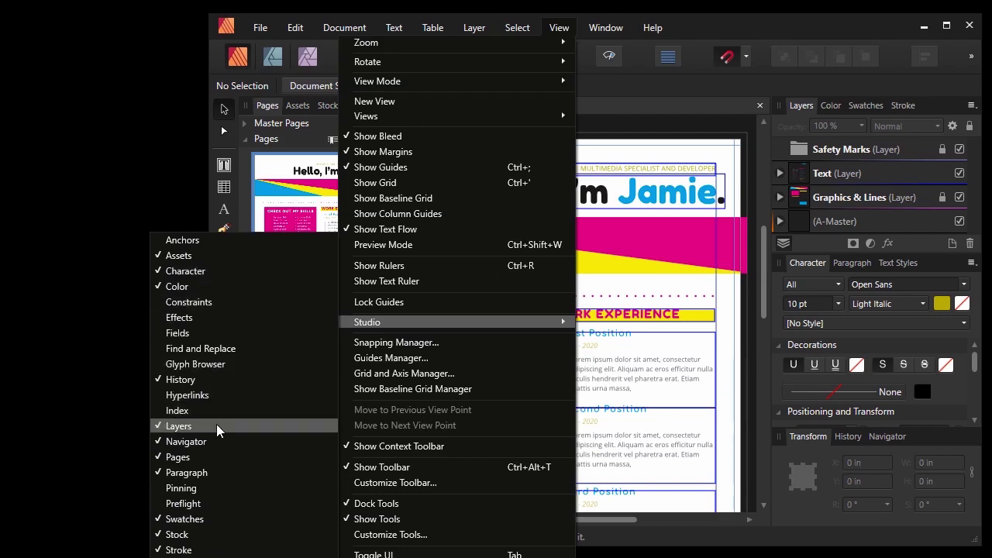
{"action": "left_click", "coordinate": [728, 133]}
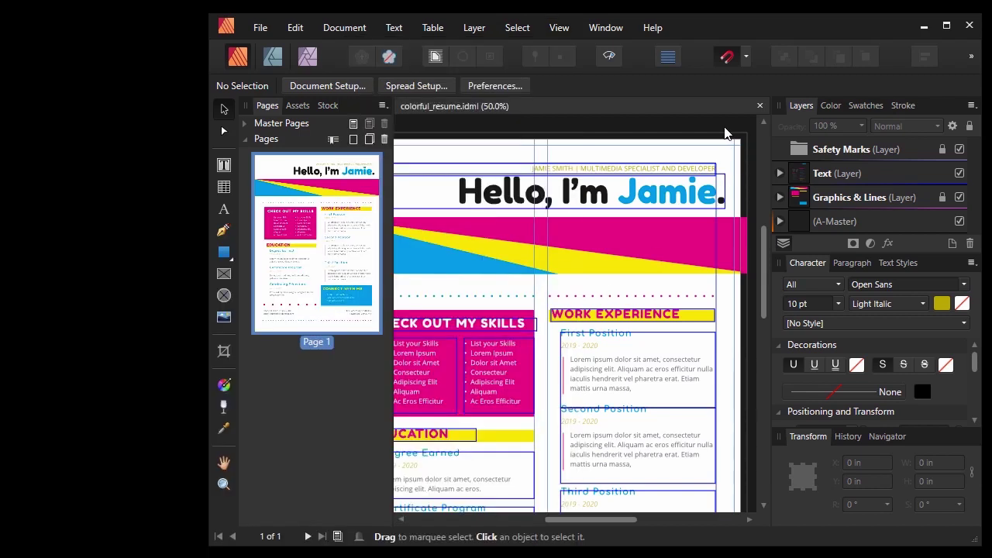
{"action": "left_click", "coordinate": [224, 165]}
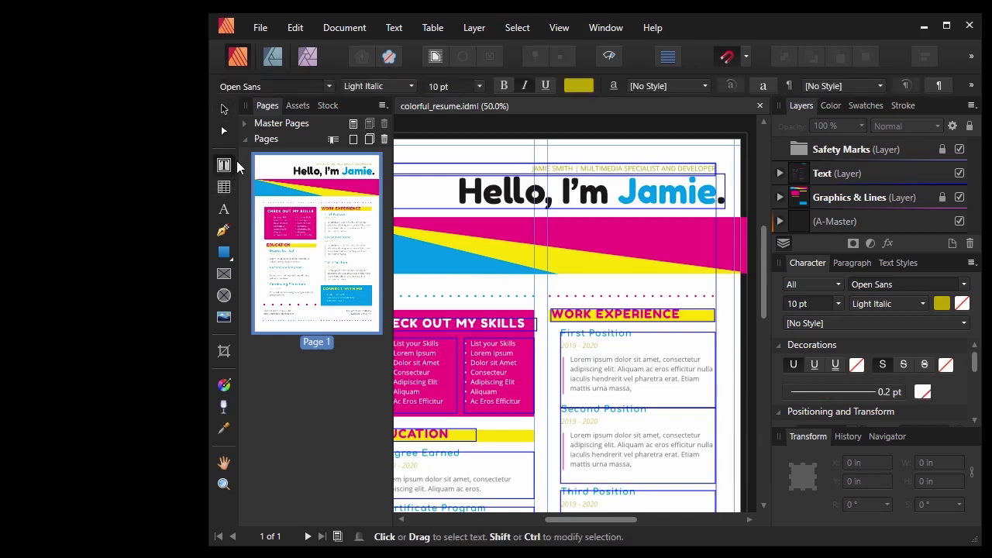
Replace the heading 'Hello, I'm Jamie.' with 'Custom Text here!' and deselect the frame.
{"action": "left_click_drag", "start_coordinate": [456, 189], "coordinate": [727, 180]}
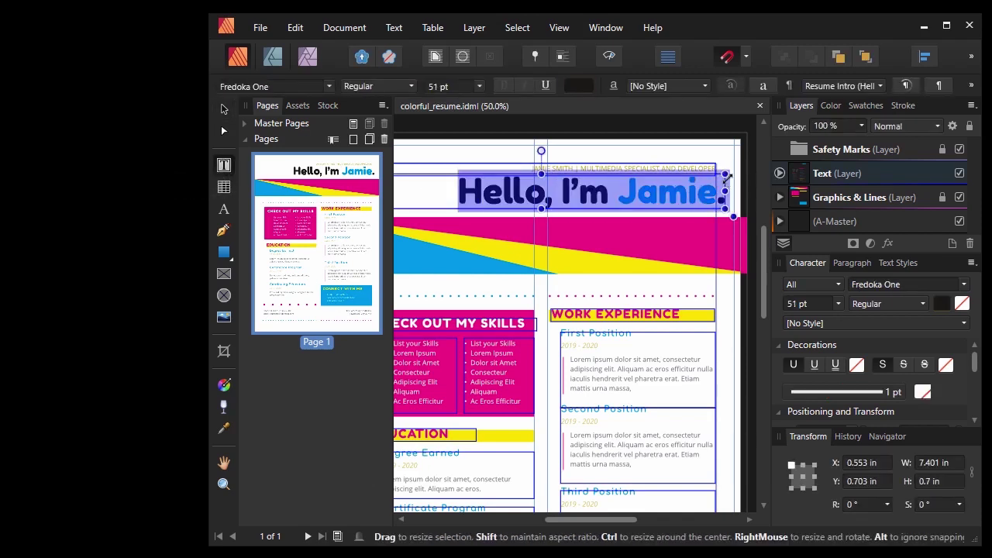
{"action": "type", "text": "Custom Te"}
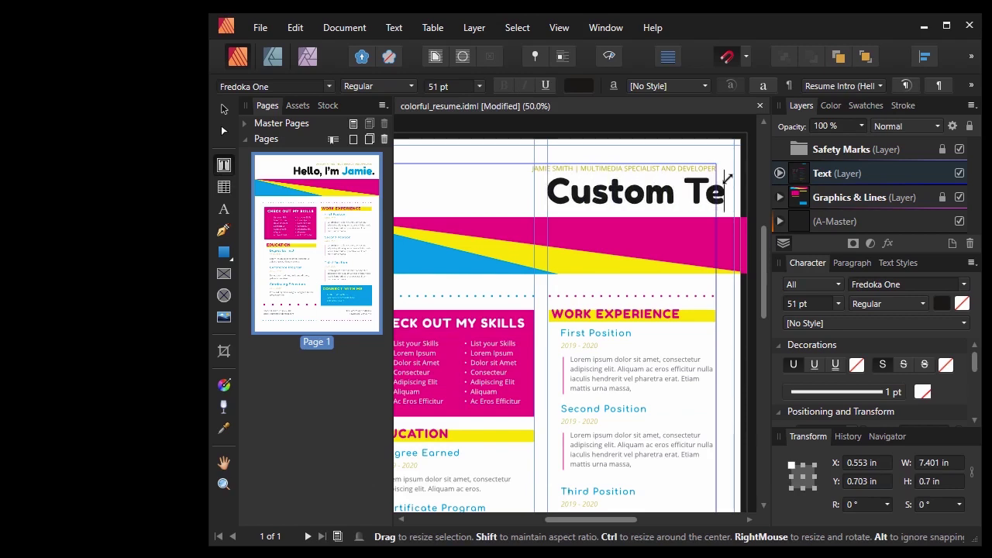
{"action": "type", "text": "xt here!"}
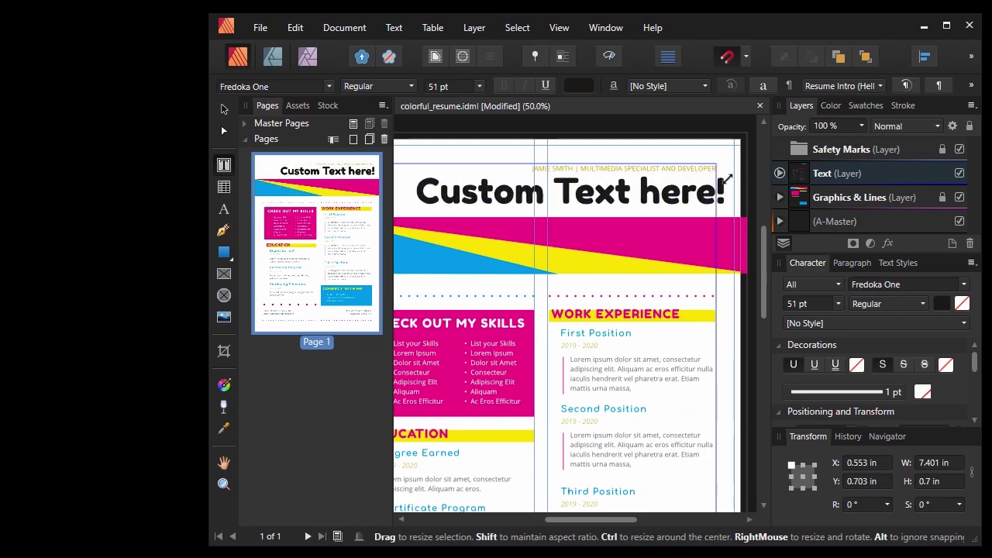
{"action": "key", "text": "Escape"}
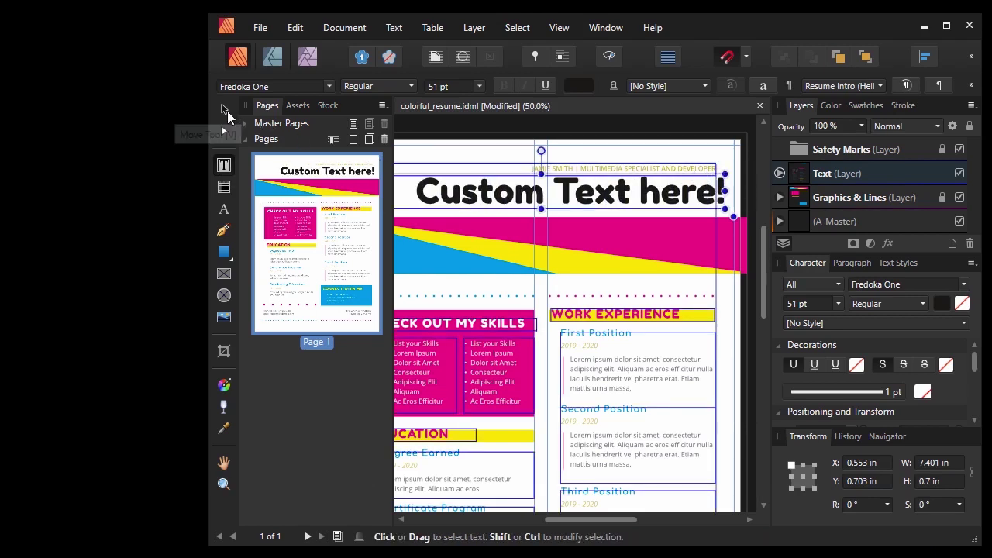
{"action": "left_click", "coordinate": [227, 114]}
{"action": "left_click", "coordinate": [692, 125]}
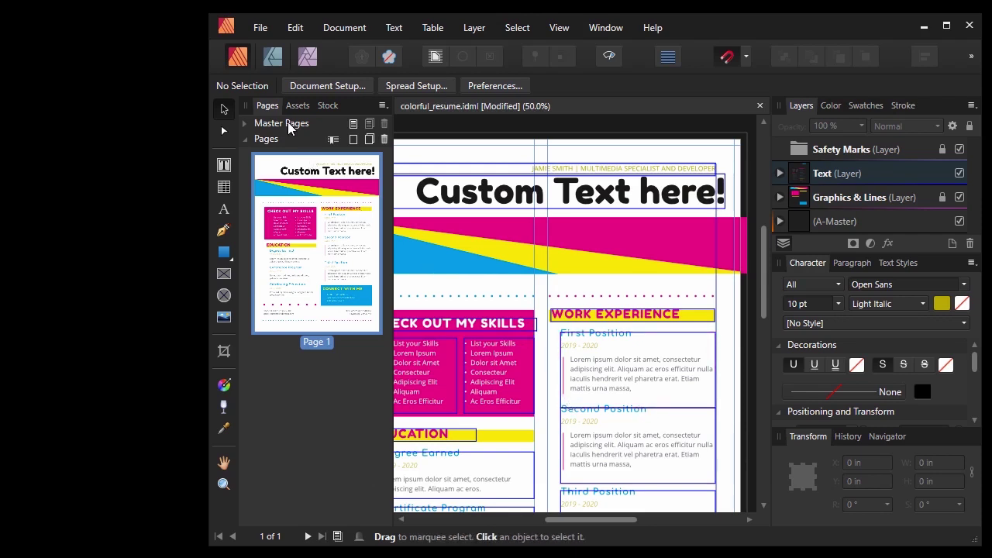
Place the profile photo, sizing it over the coloured banner below the heading.
{"action": "left_click", "coordinate": [258, 28]}
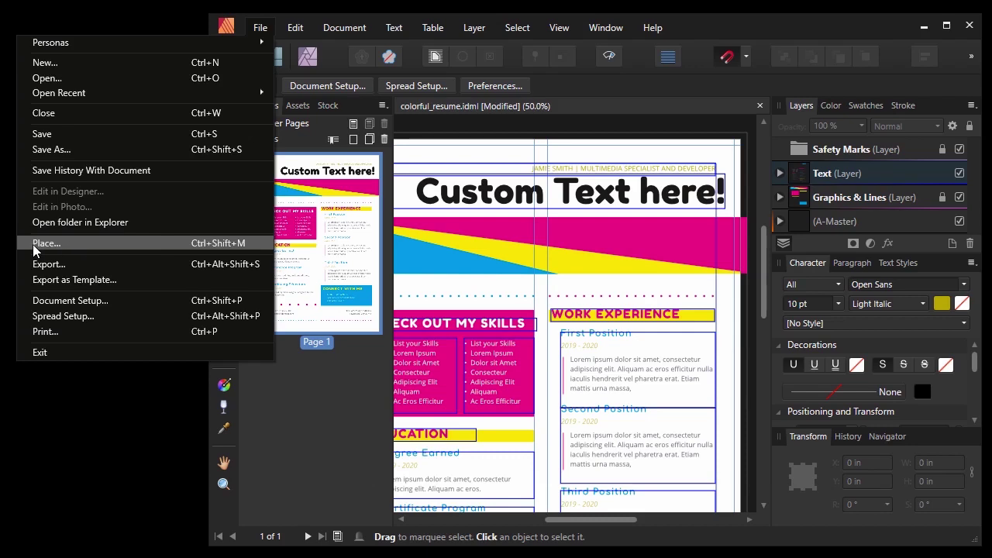
{"action": "left_click", "coordinate": [112, 245]}
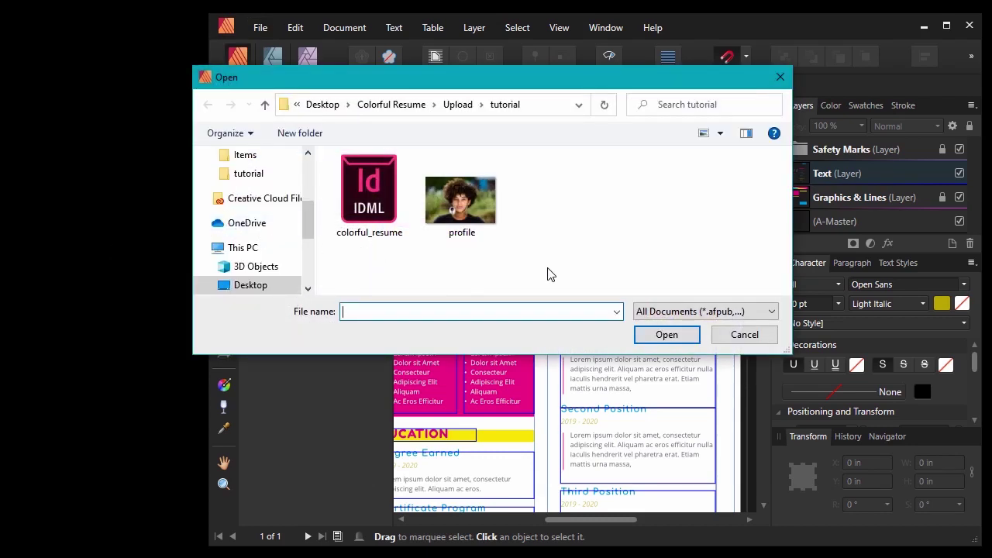
{"action": "left_click", "coordinate": [655, 314]}
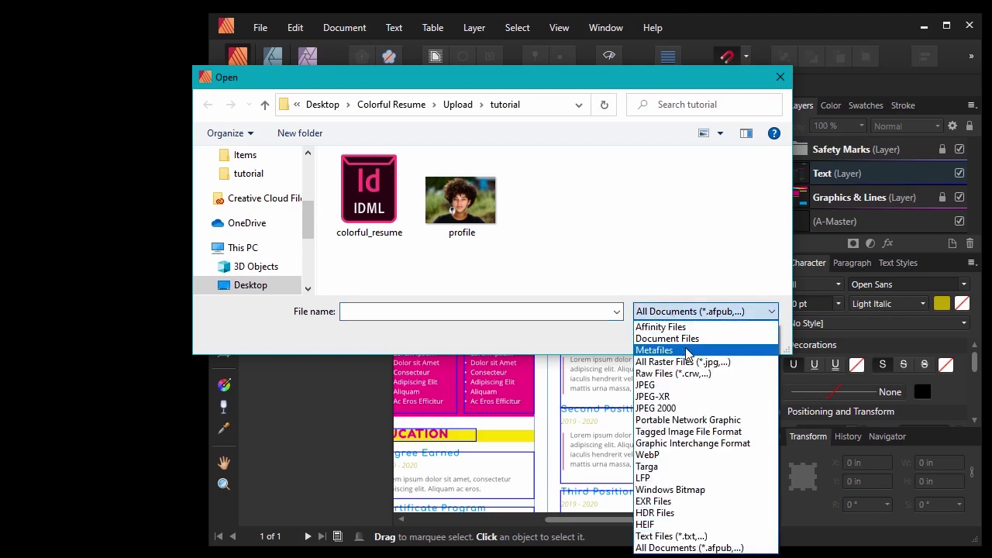
{"action": "left_click", "coordinate": [687, 312]}
{"action": "left_click", "coordinate": [461, 202]}
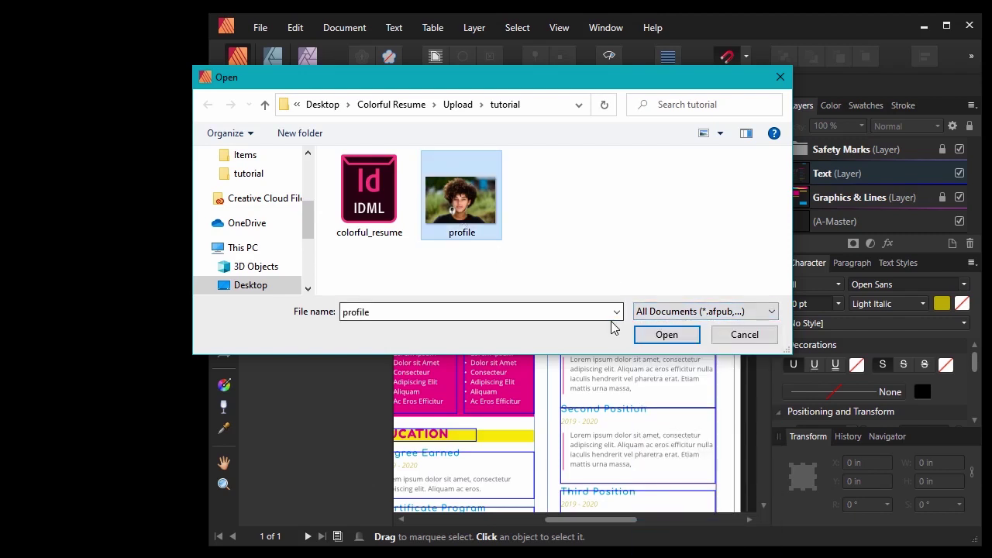
{"action": "left_click", "coordinate": [671, 339]}
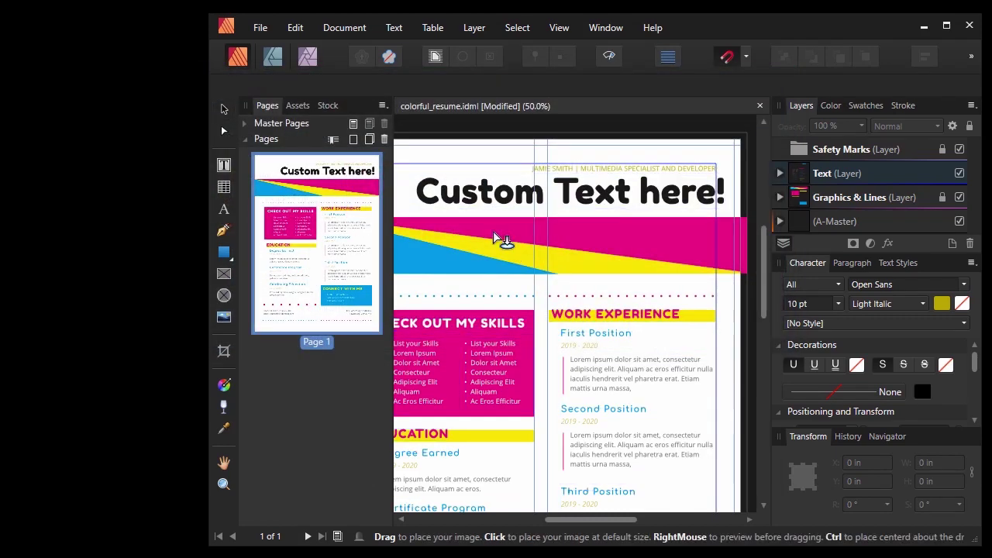
{"action": "left_click_drag", "start_coordinate": [476, 218], "coordinate": [589, 309]}
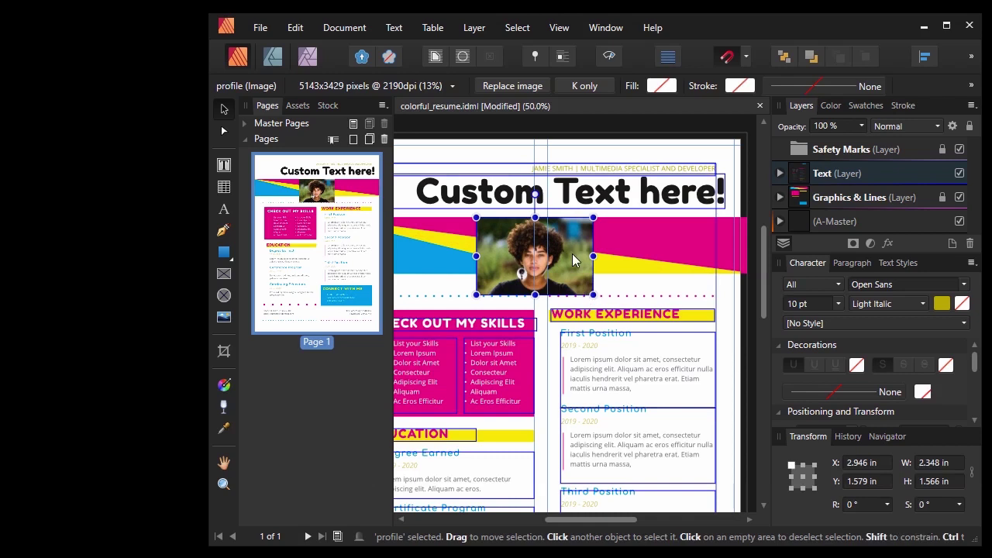
Drag the photo right to X 5.025 in, deselect it, and zoom out to 25%.
{"action": "left_click_drag", "start_coordinate": [572, 249], "coordinate": [673, 248]}
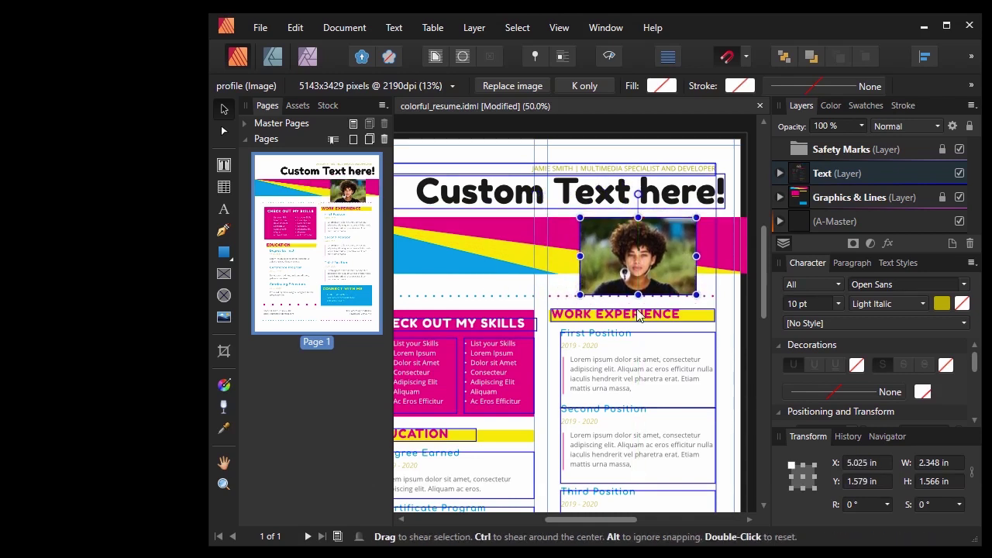
{"action": "left_click", "coordinate": [750, 160]}
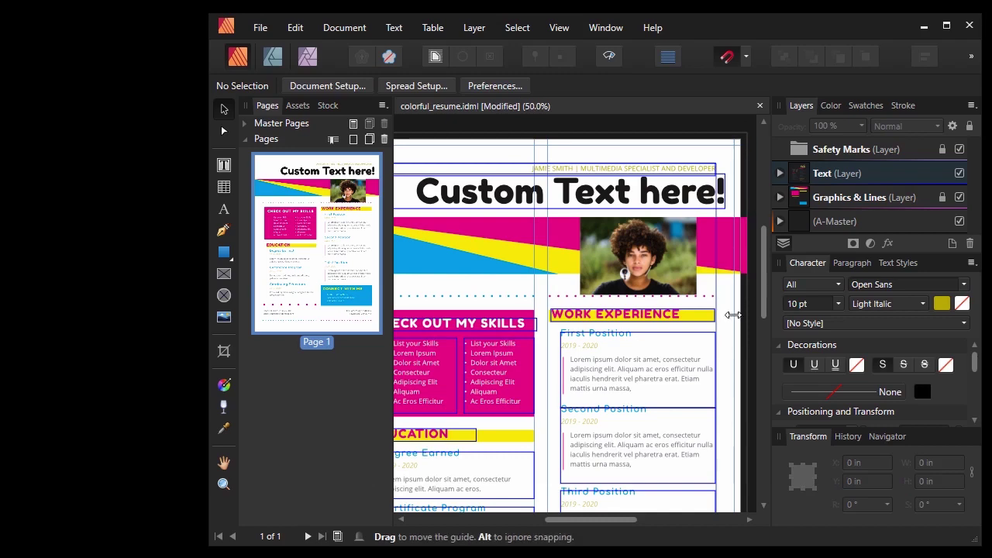
{"action": "key", "text": "ctrl+minus"}
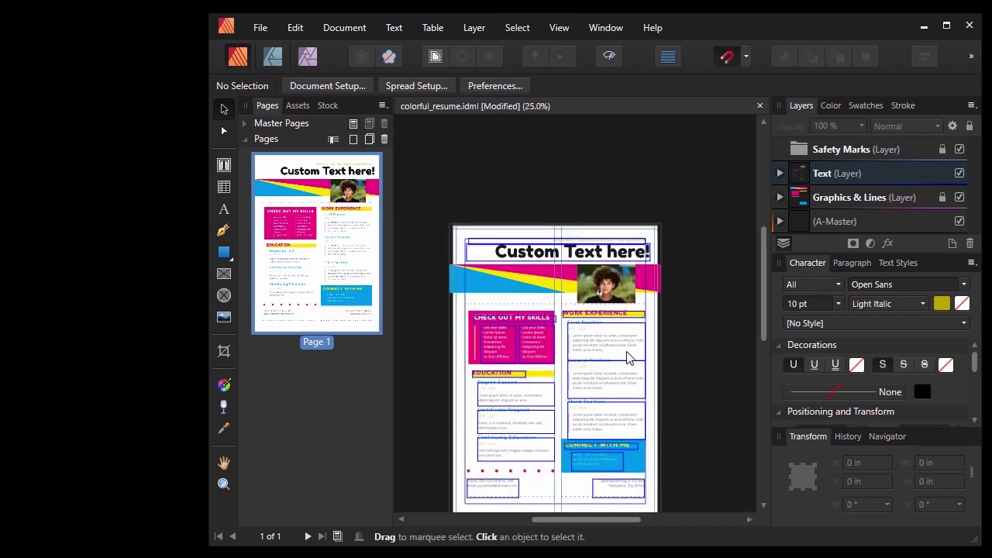